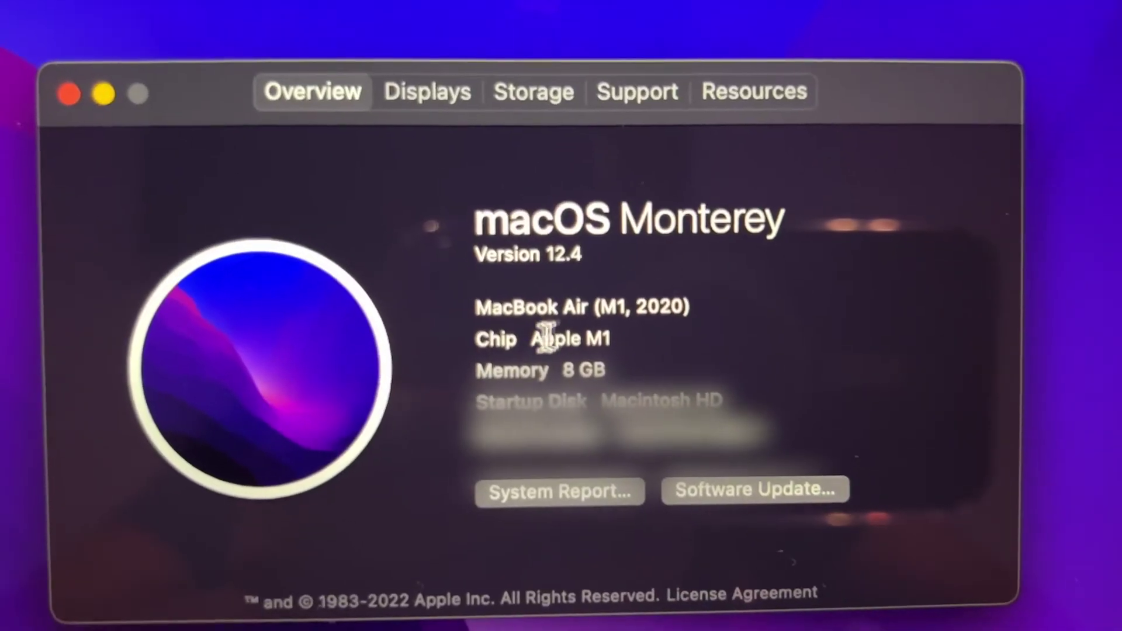
{"action": "left_click_drag", "start_coordinate": [529, 340], "coordinate": [672, 343]}
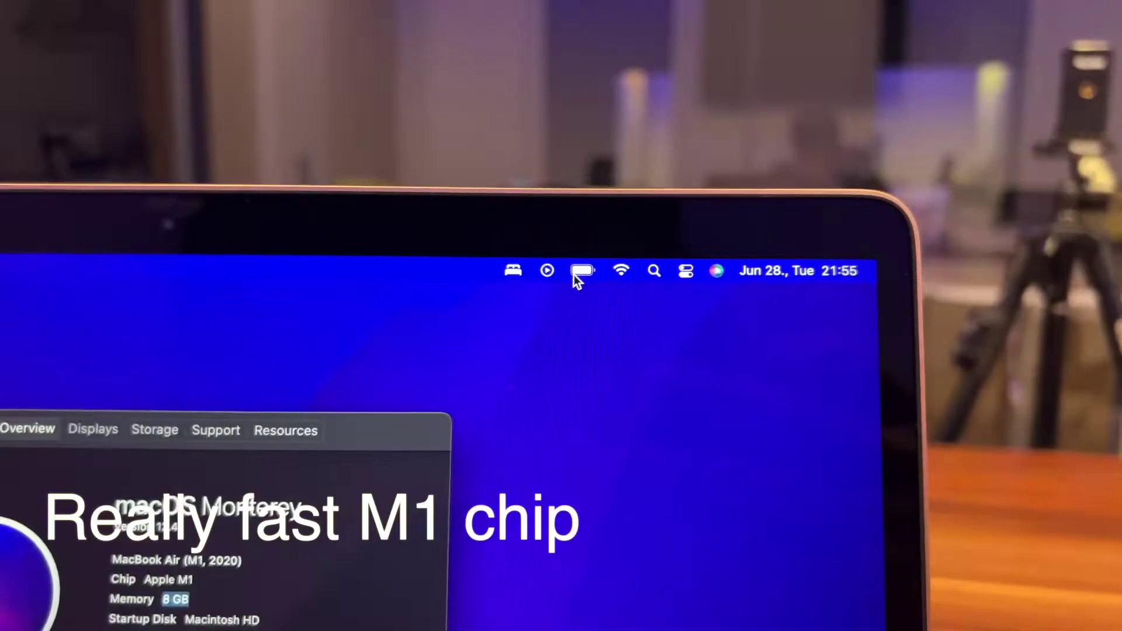
{"action": "left_click", "coordinate": [573, 262]}
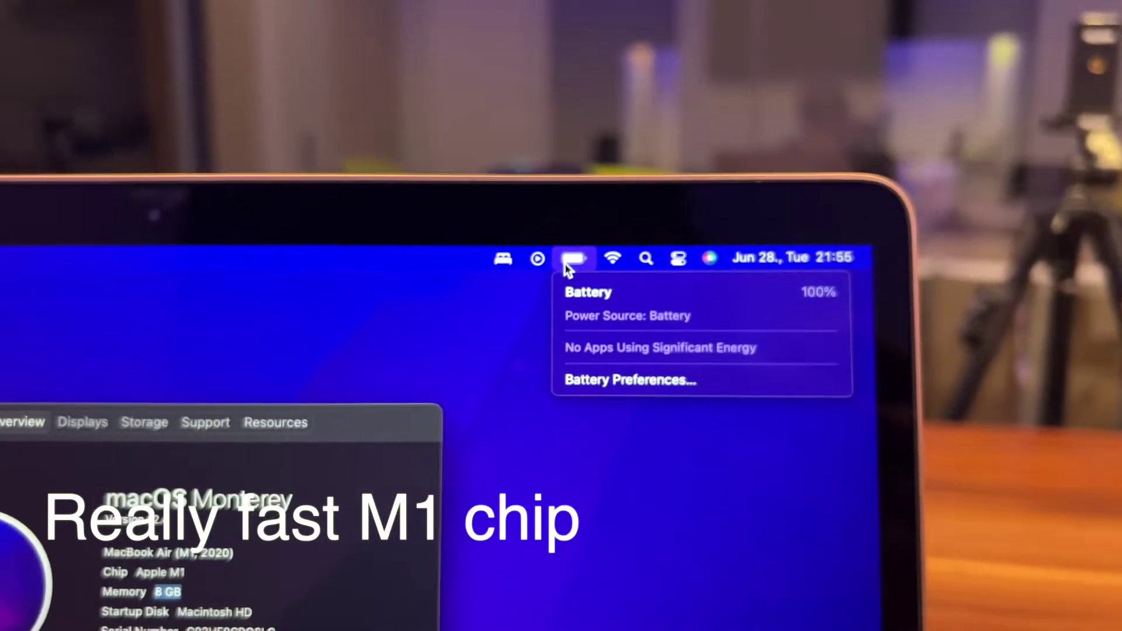